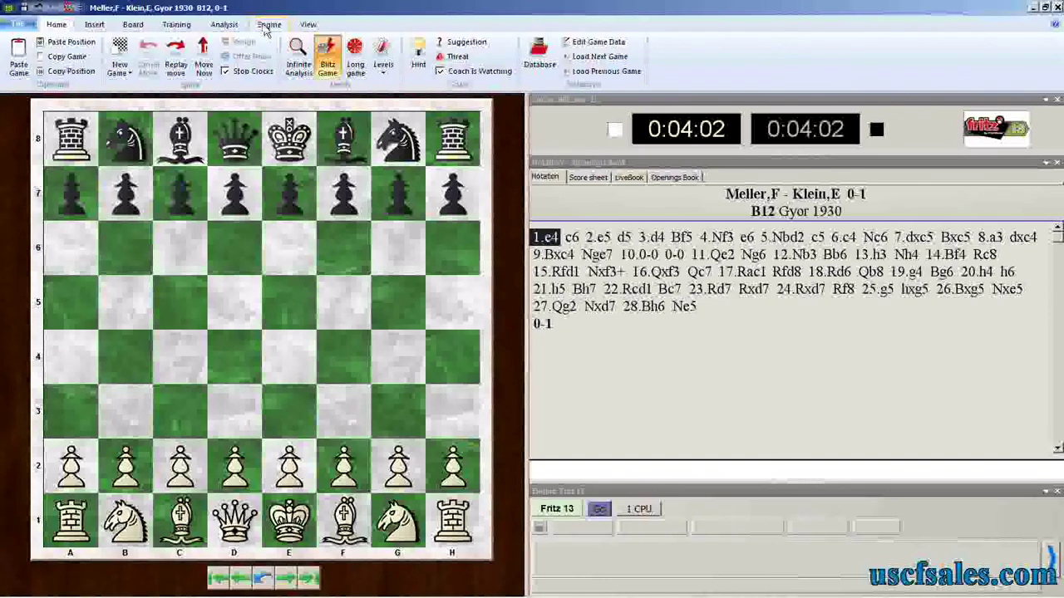
Browse the full list of engines available to load as the main engine, and close it without changing the engine
left_click(266, 27)
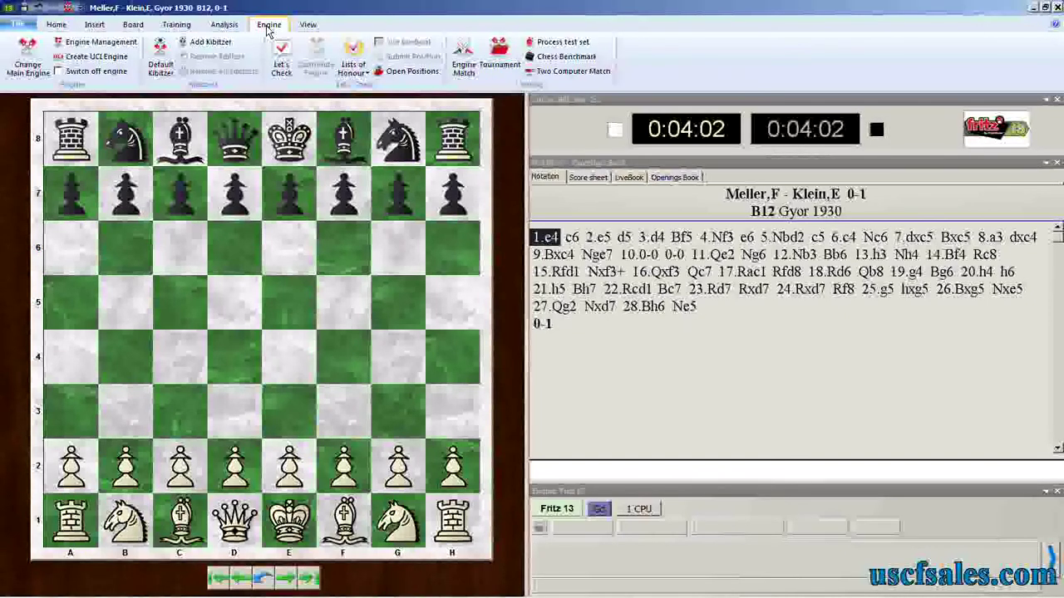
key("F3")
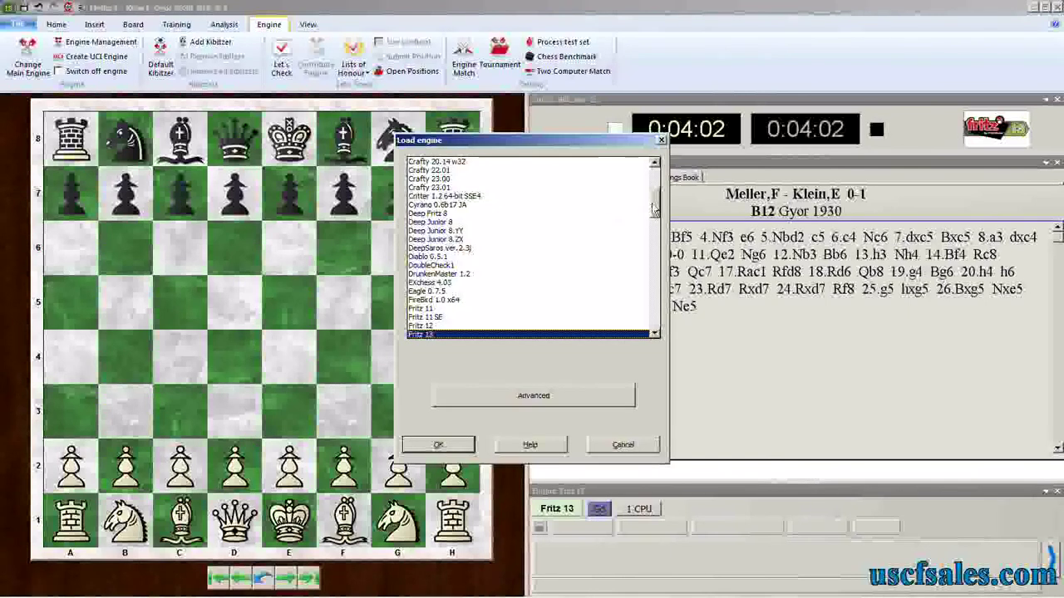
left_click(655, 232)
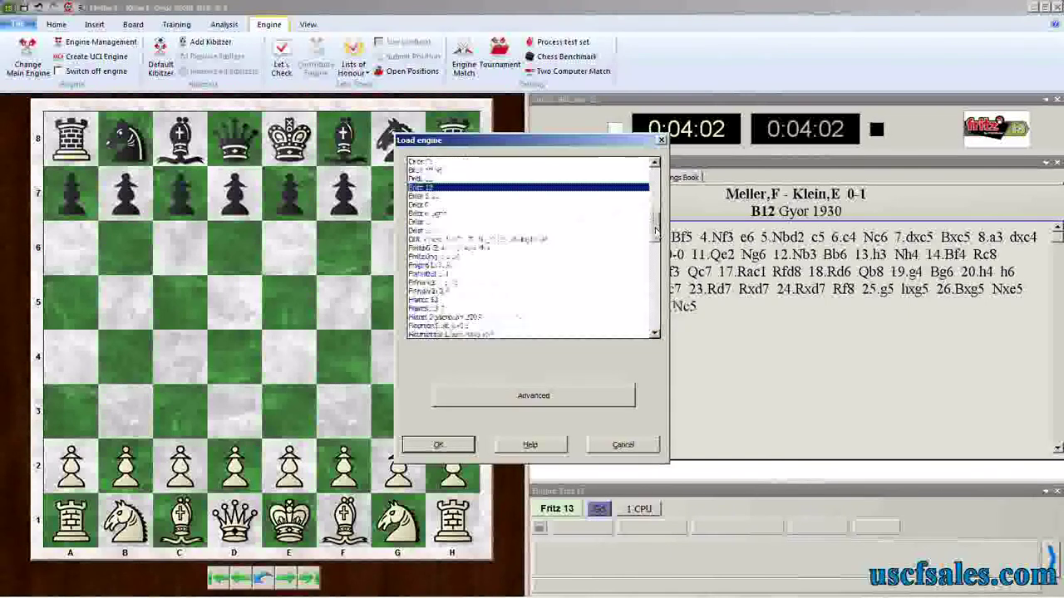
left_click_drag(656, 232, 654, 194)
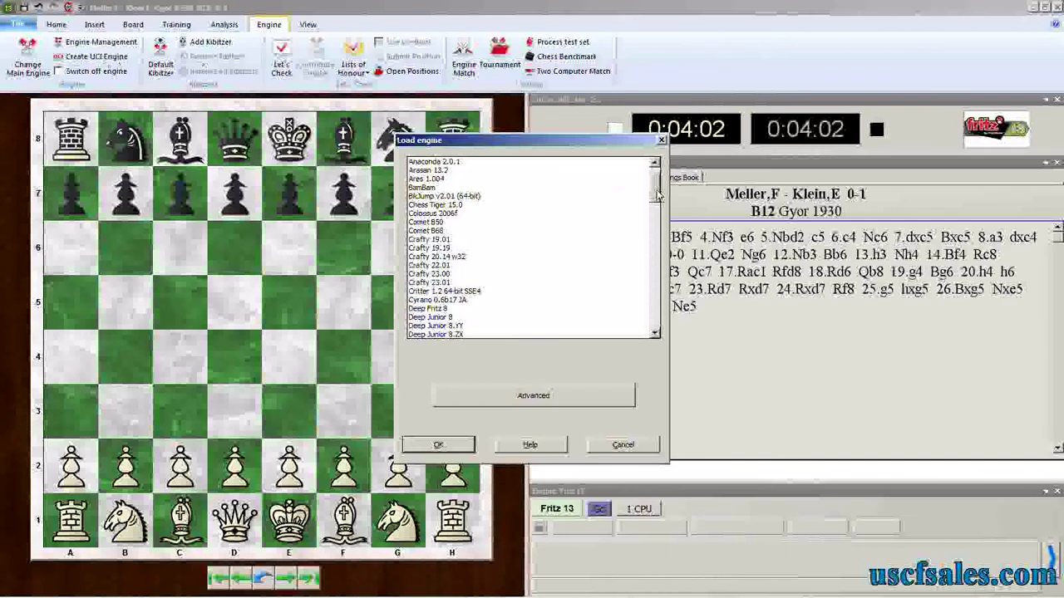
left_click_drag(654, 188, 656, 279)
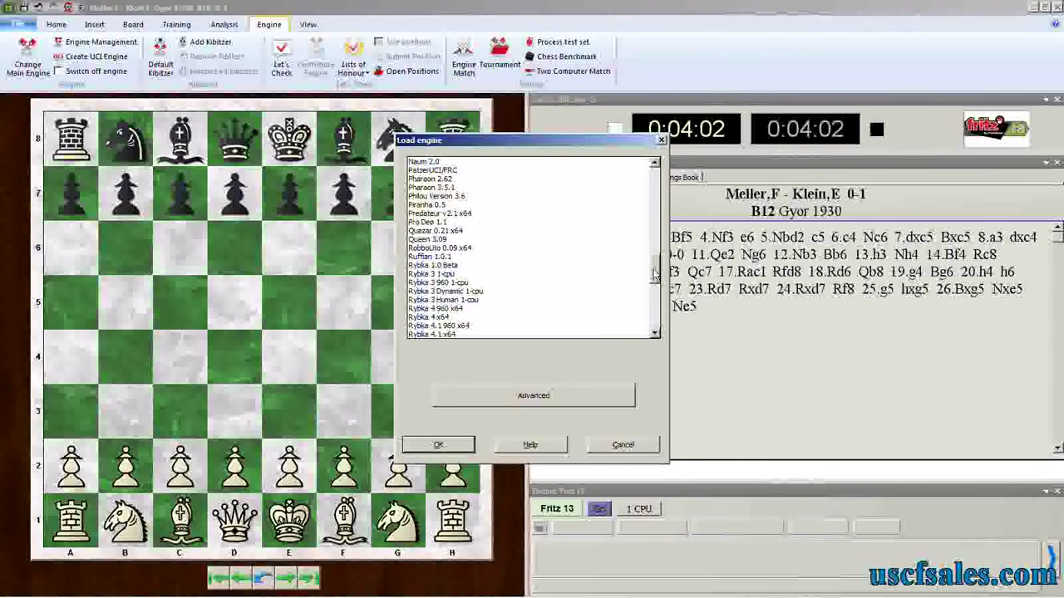
left_click_drag(655, 276, 658, 197)
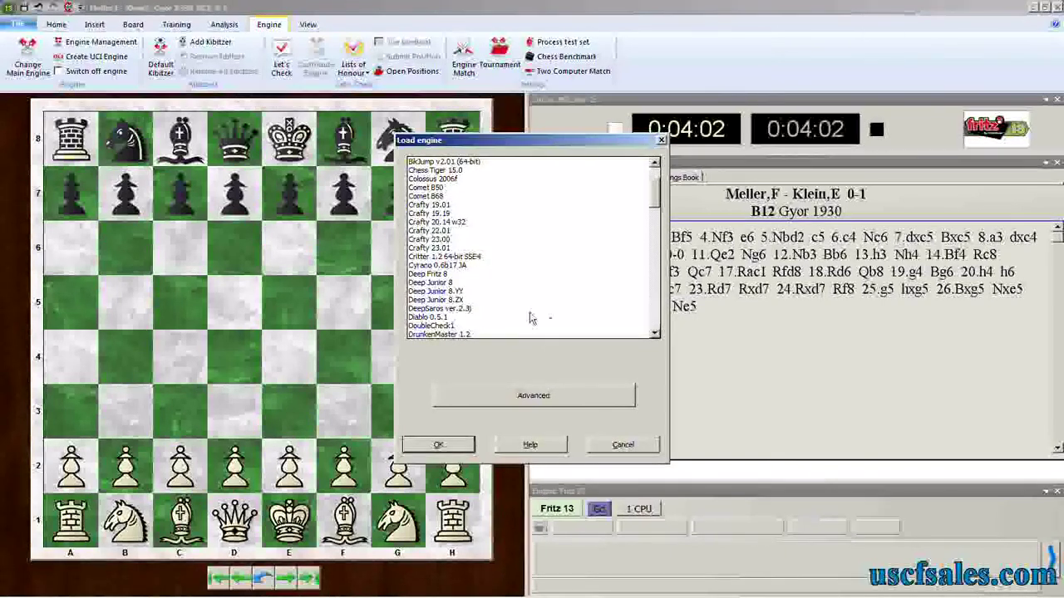
left_click(623, 446)
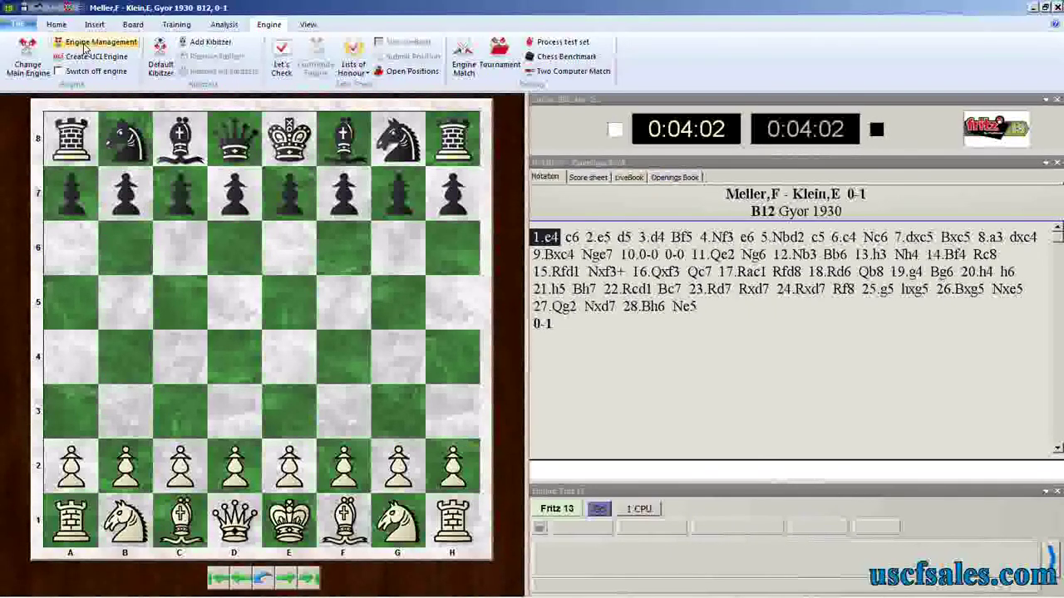
Move Crafty 19.01 from the active to the inactive engines in Engine Management and save the change
left_click(86, 42)
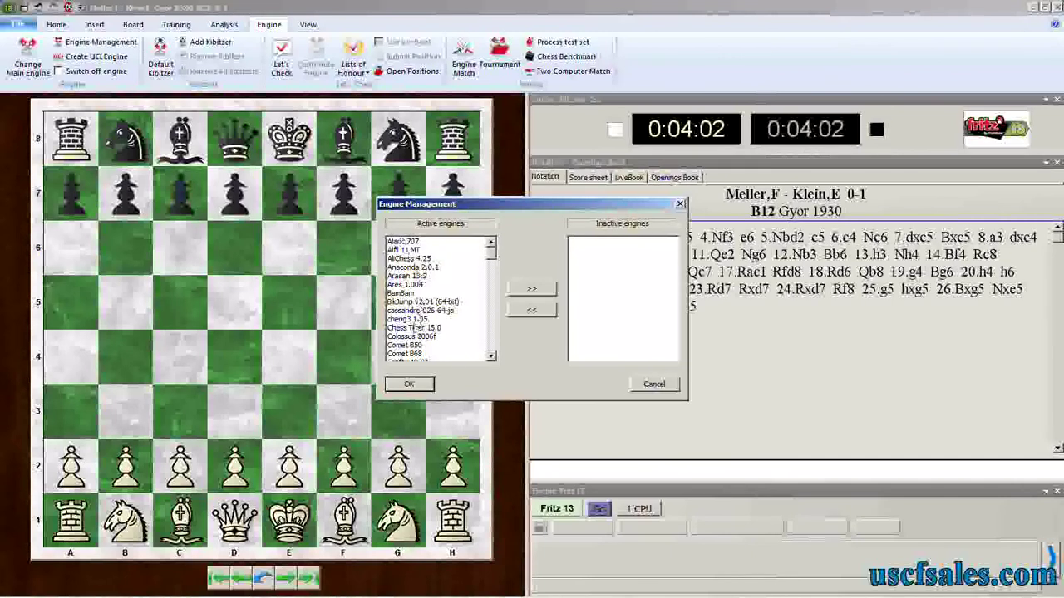
left_click(492, 356)
left_click(492, 356)
left_click(492, 357)
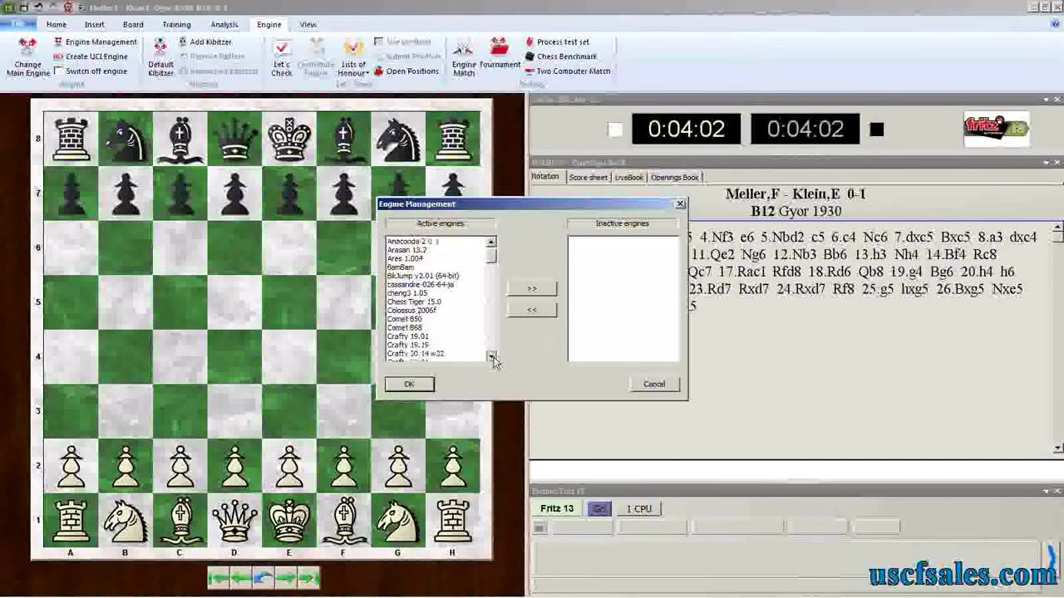
left_click(491, 356)
left_click(492, 357)
left_click(492, 356)
left_click(492, 356)
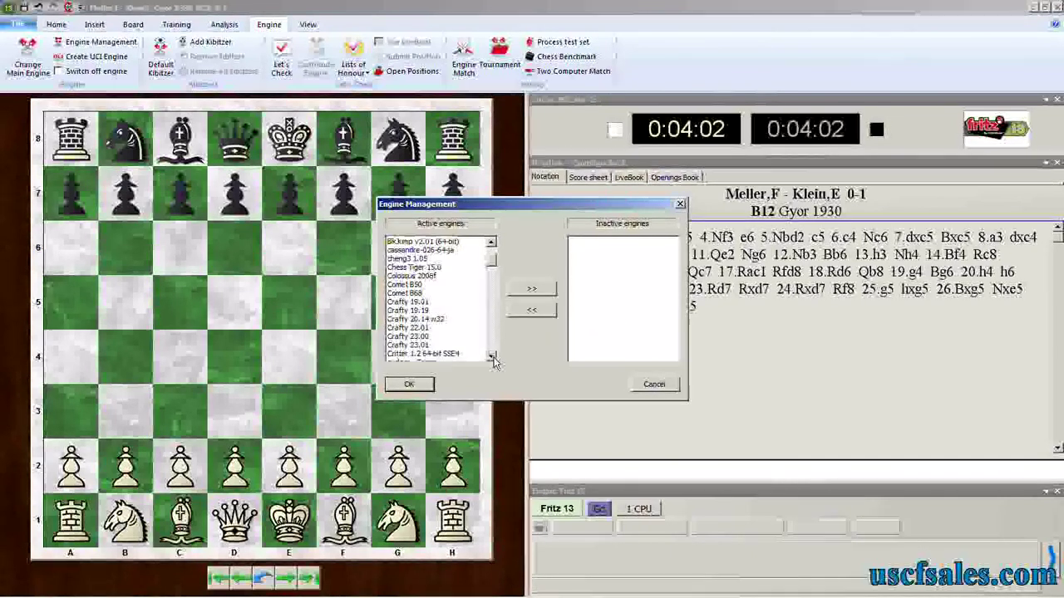
left_click(423, 303)
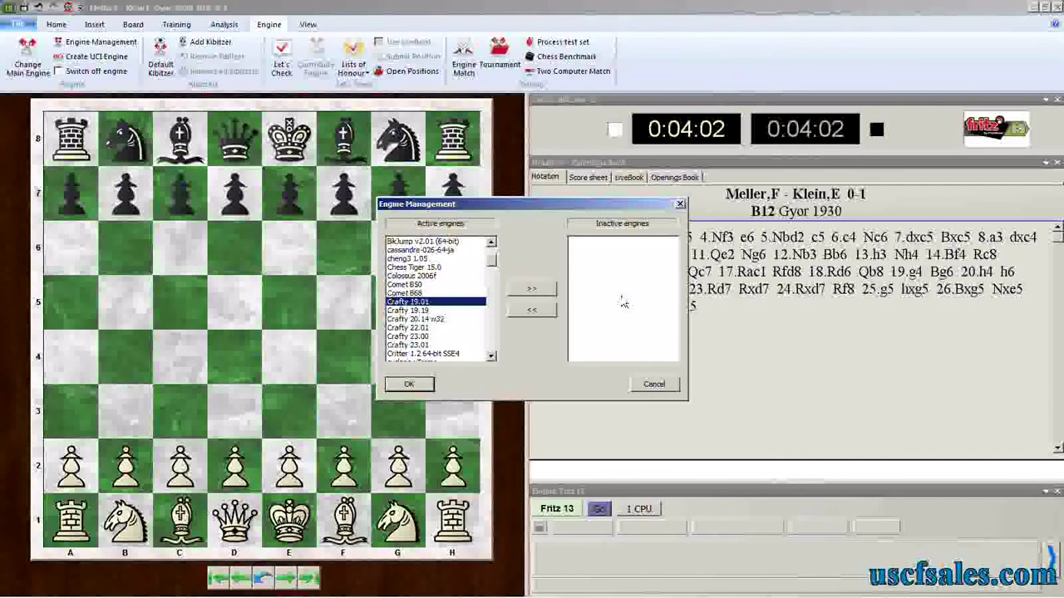
left_click(532, 289)
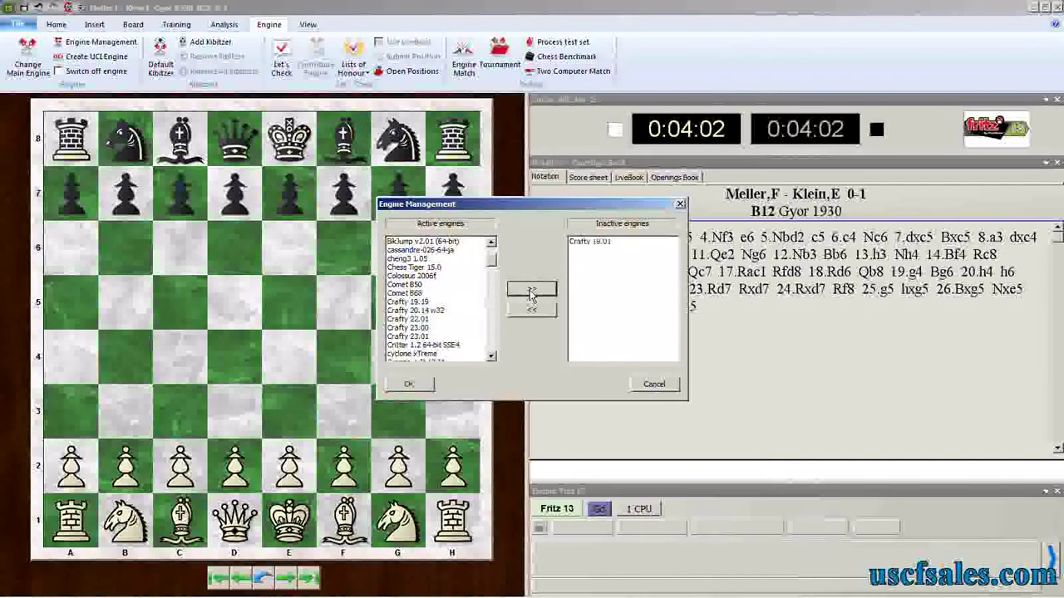
left_click(408, 384)
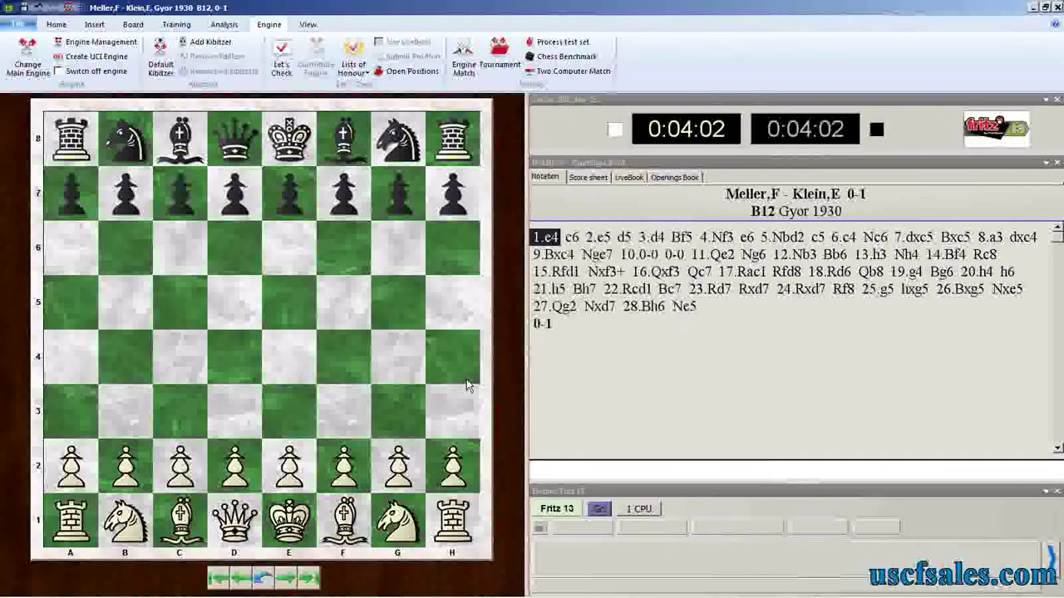
Check the Crafty entries in the list of loadable engines for Crafty 19.01, and close the list without loading an engine
key("F3")
scroll(654, 211, "up", 1)
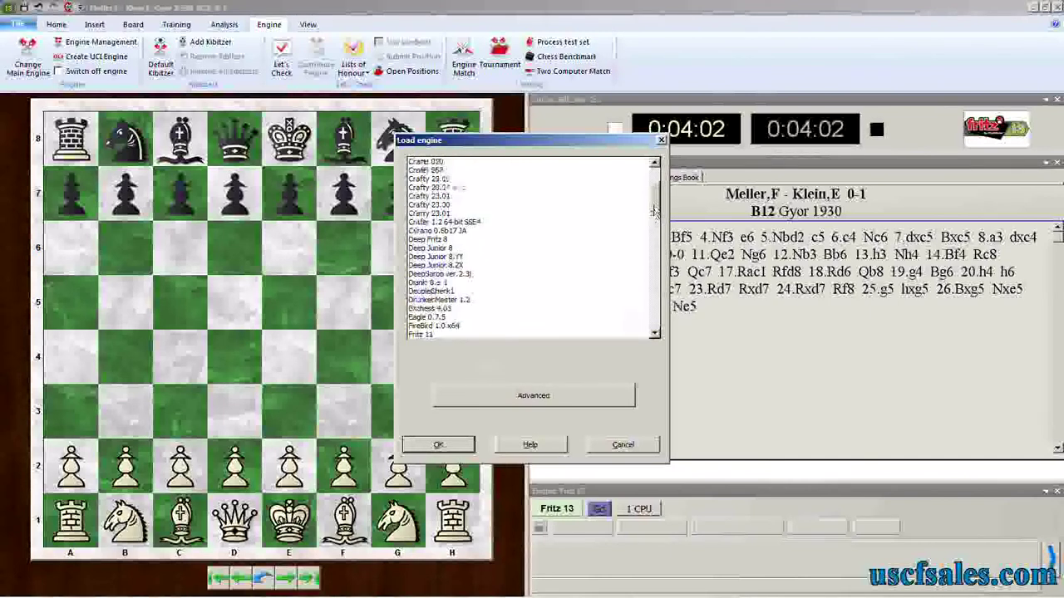
scroll(654, 211, "up", 2)
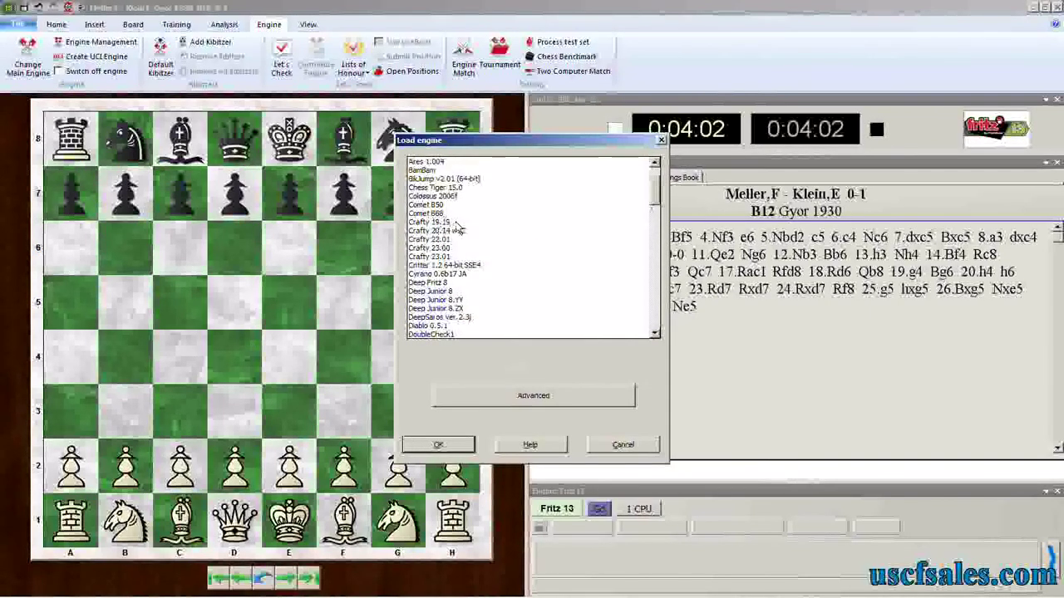
left_click(622, 445)
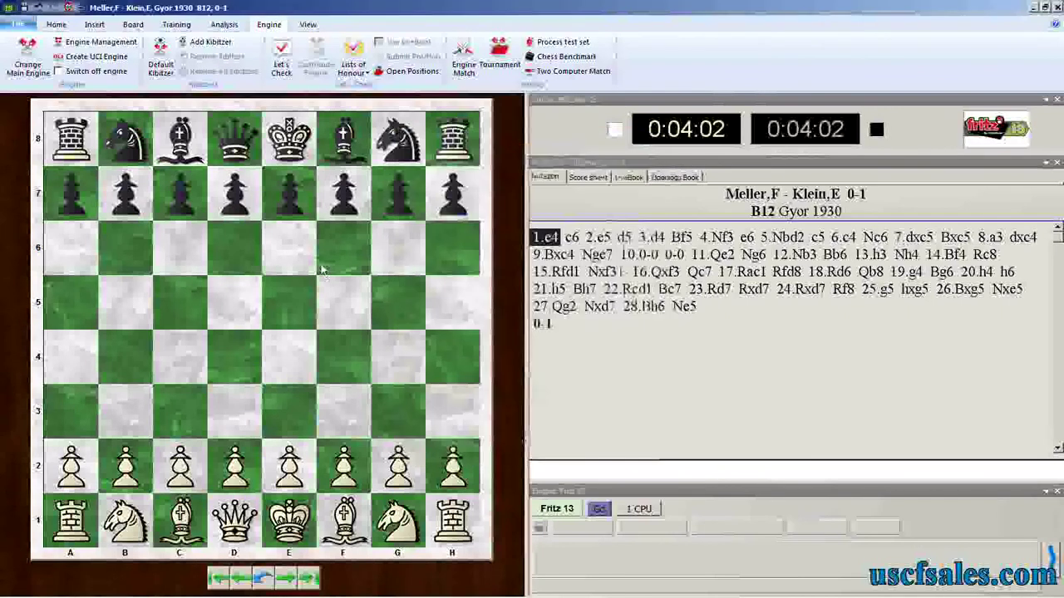
Deactivate Crafty 19.19 in Engine Management by moving it to the inactive engines, and save the change
left_click(93, 42)
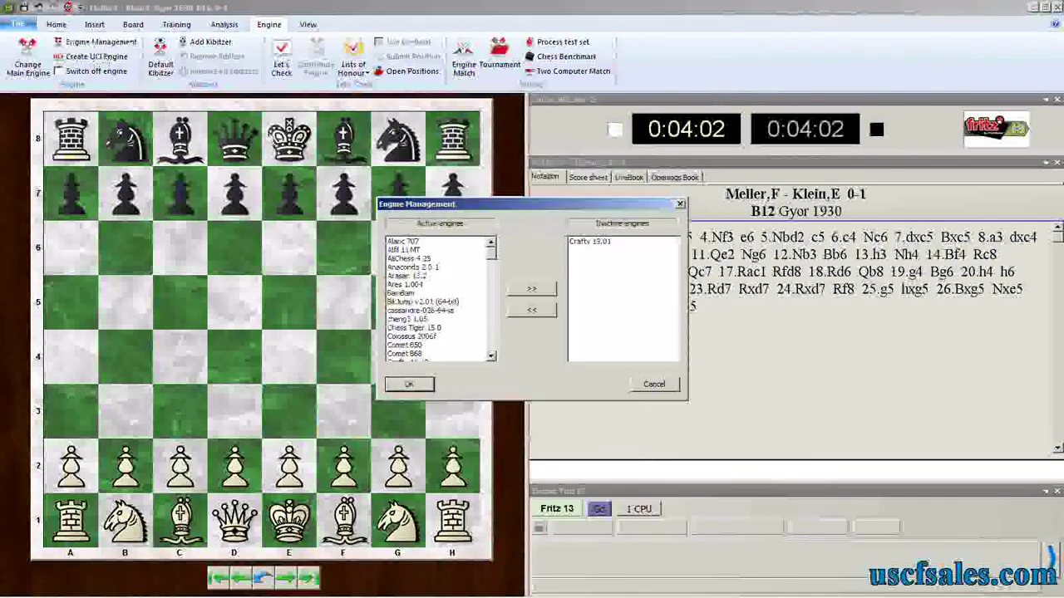
left_click(491, 356)
left_click(491, 356)
left_click(491, 356)
left_click(420, 337)
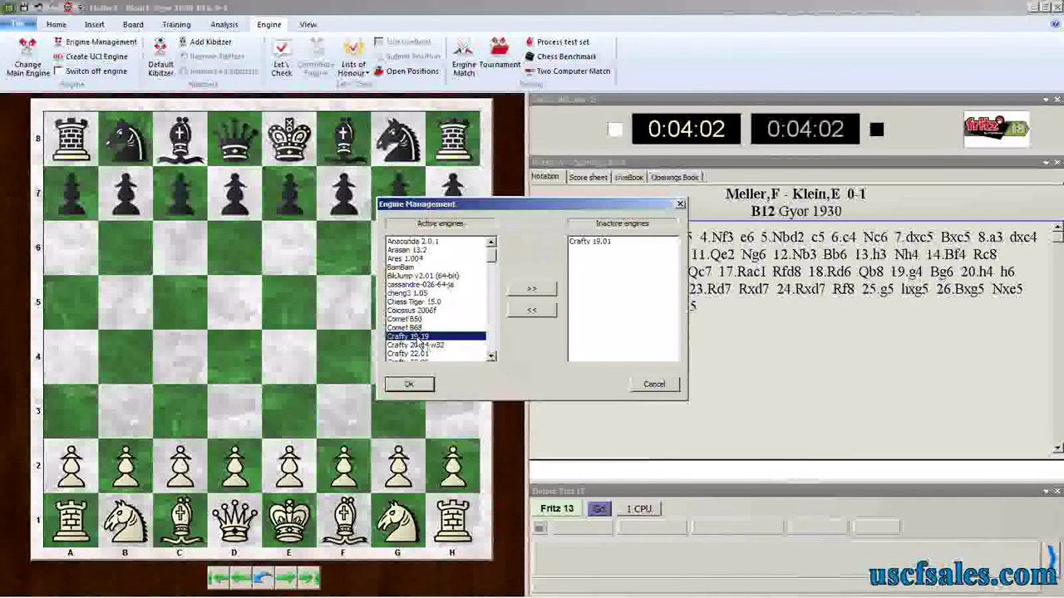
left_click(531, 289)
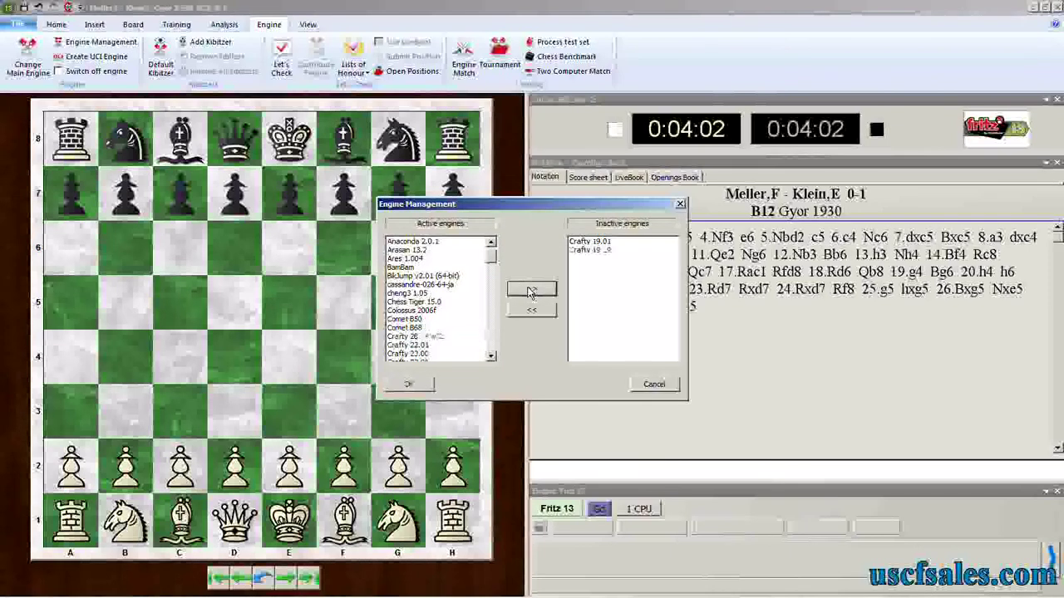
left_click(422, 386)
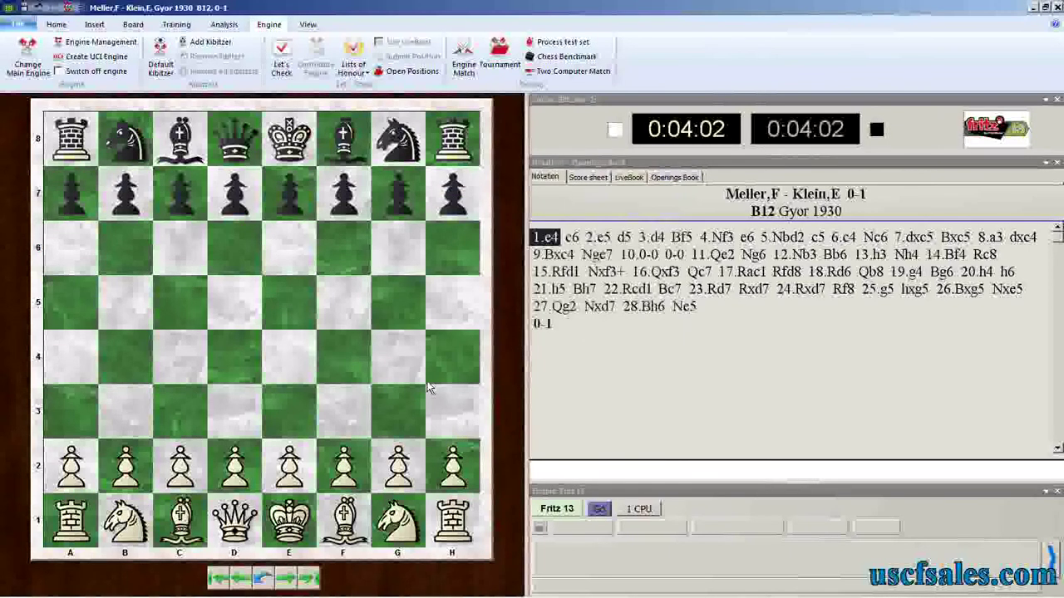
Check the list of loadable engines for Crafty 19.01 and Crafty 19.19, and close it without loading an engine
key("F3")
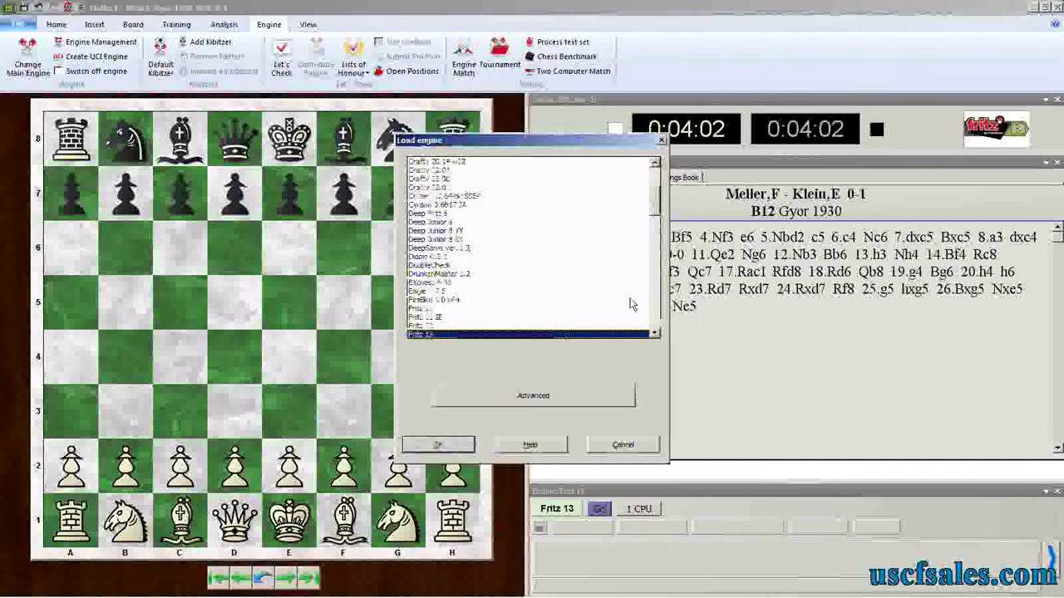
scroll(629, 305, "up", 3)
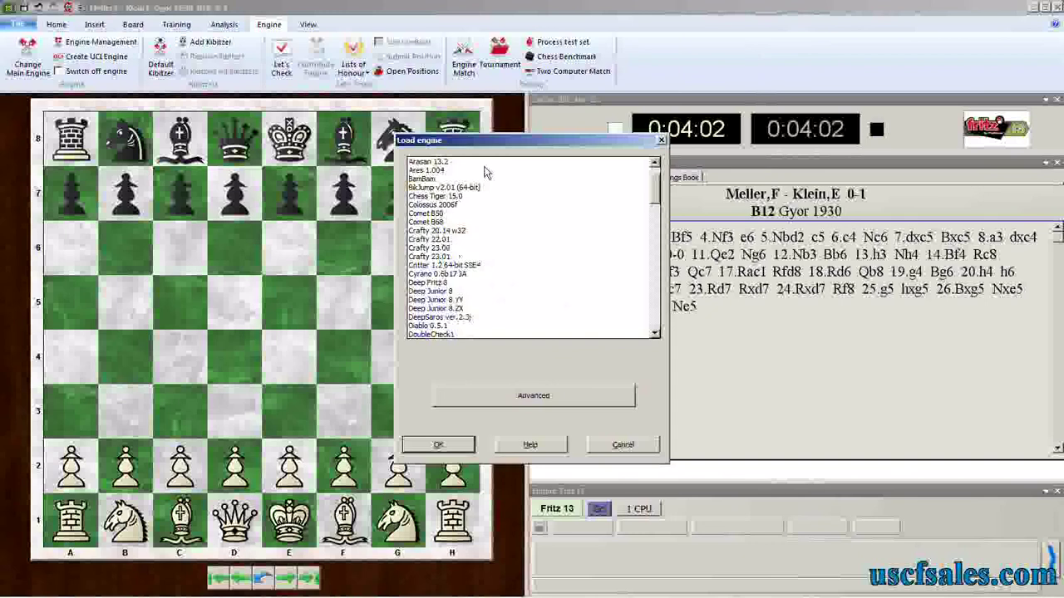
left_click(618, 447)
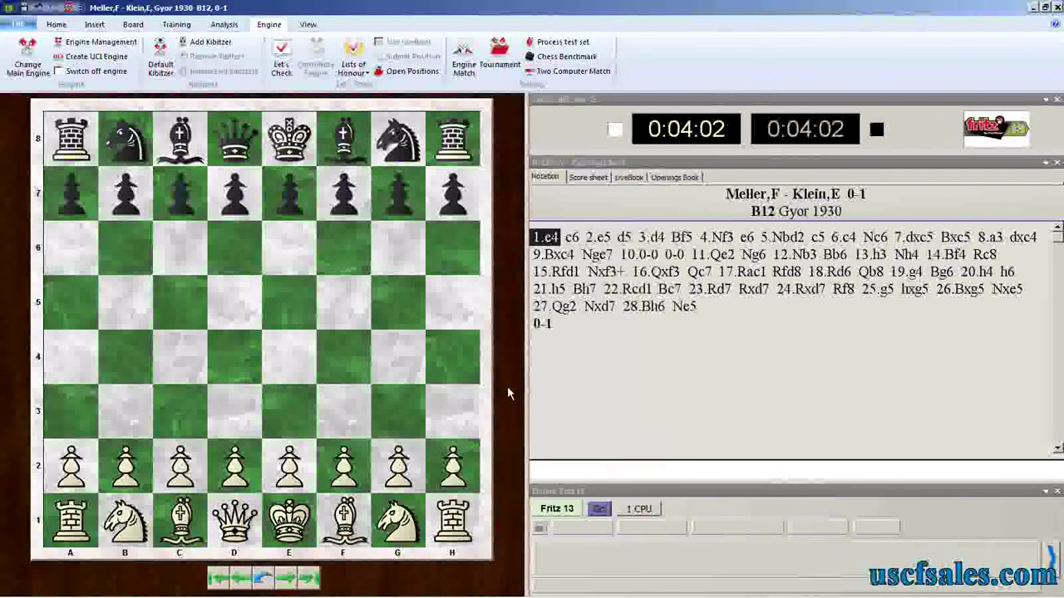
Reactivate Crafty 19.01 by moving it from the inactive back to the active engines, and save the change
left_click(116, 44)
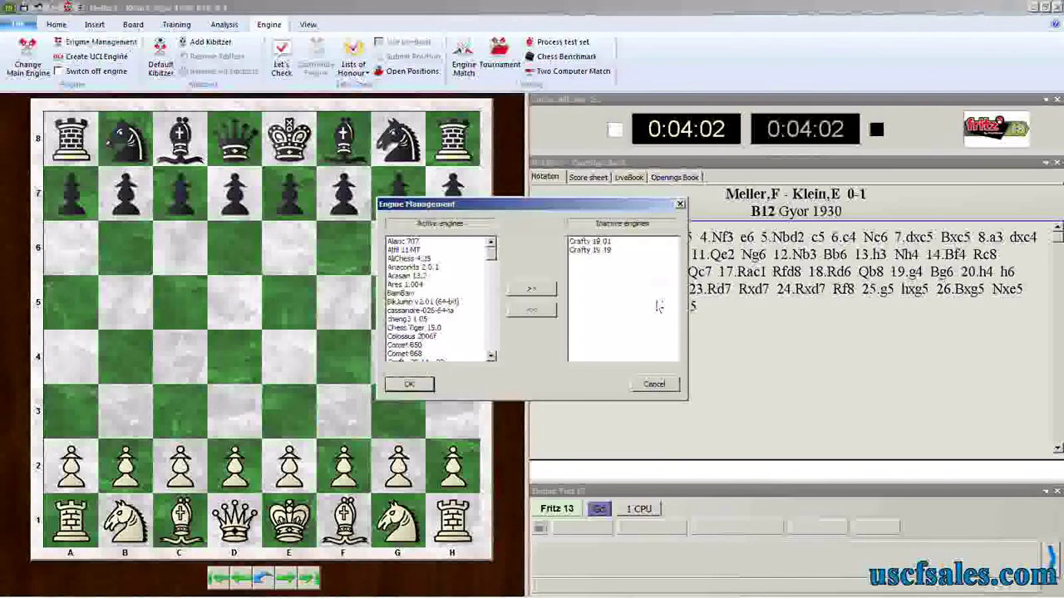
left_click(592, 241)
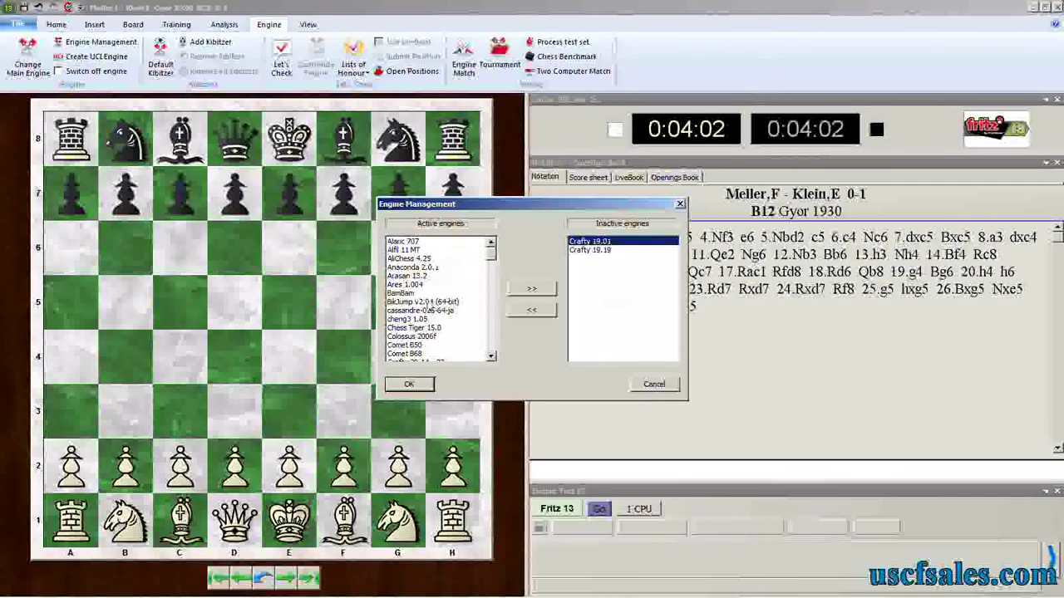
left_click(535, 310)
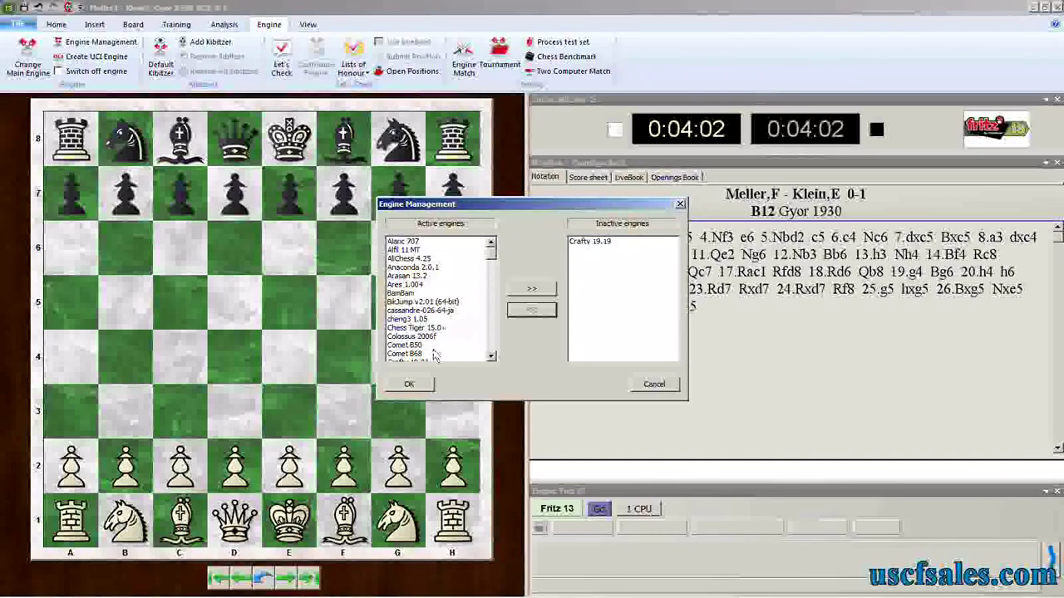
left_click(490, 358)
left_click(490, 357)
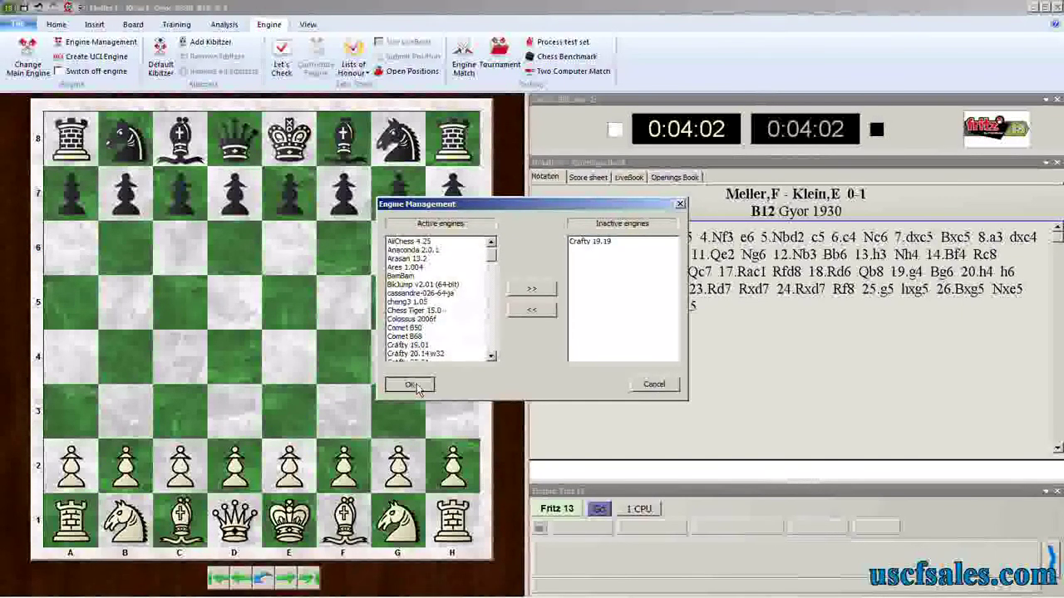
left_click(423, 382)
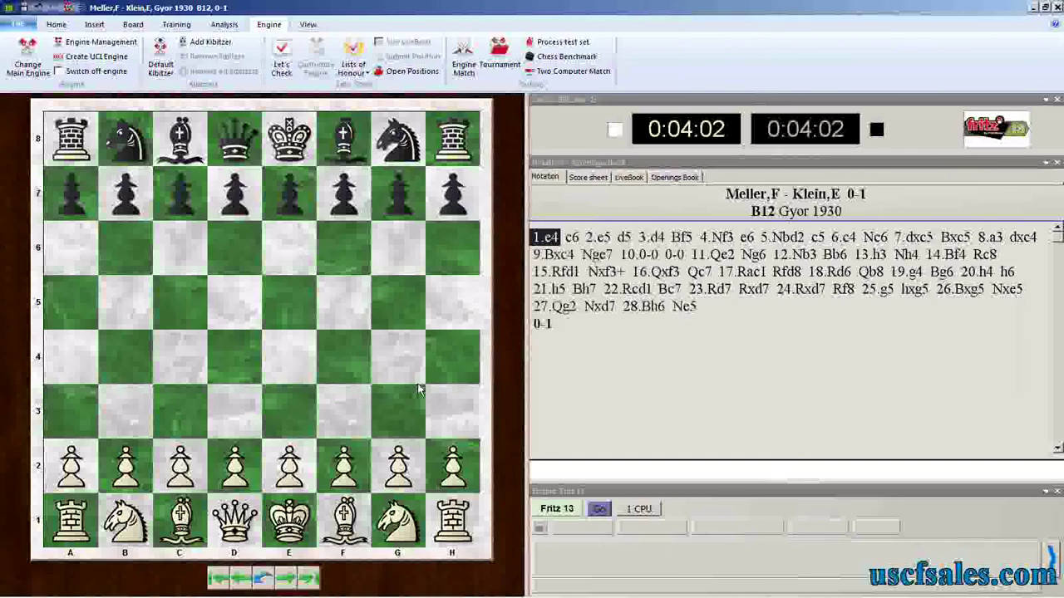
Check the beginning of the list of loadable engines for the reactivated Crafty 19.01, and close it without loading an engine
key("F3")
left_click_drag(654, 214, 655, 189)
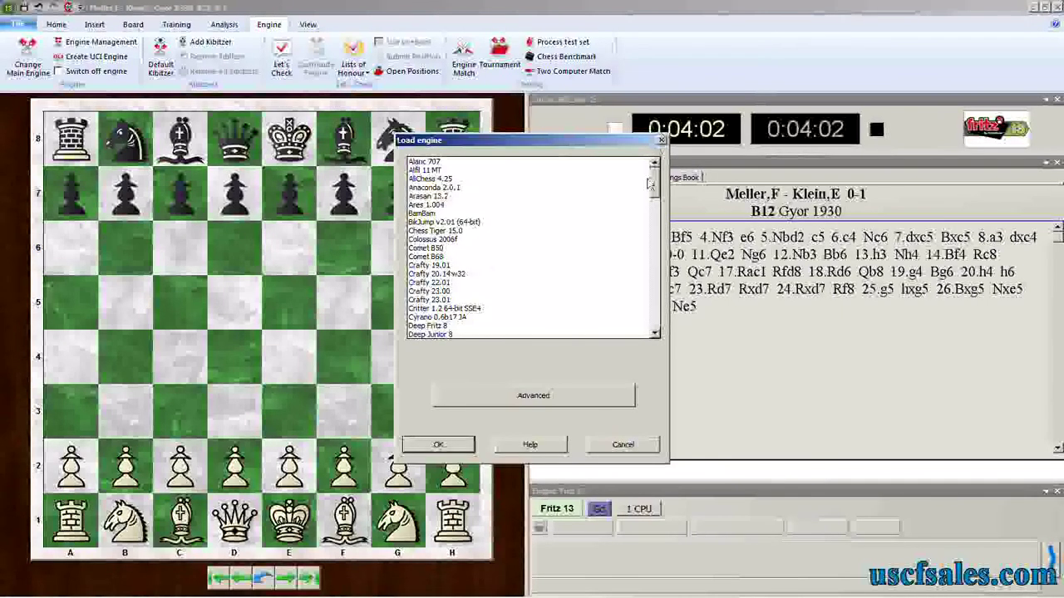
mouse_move(655, 178)
left_mouse_down()
mouse_move(655, 303)
mouse_move(659, 175)
left_mouse_up()
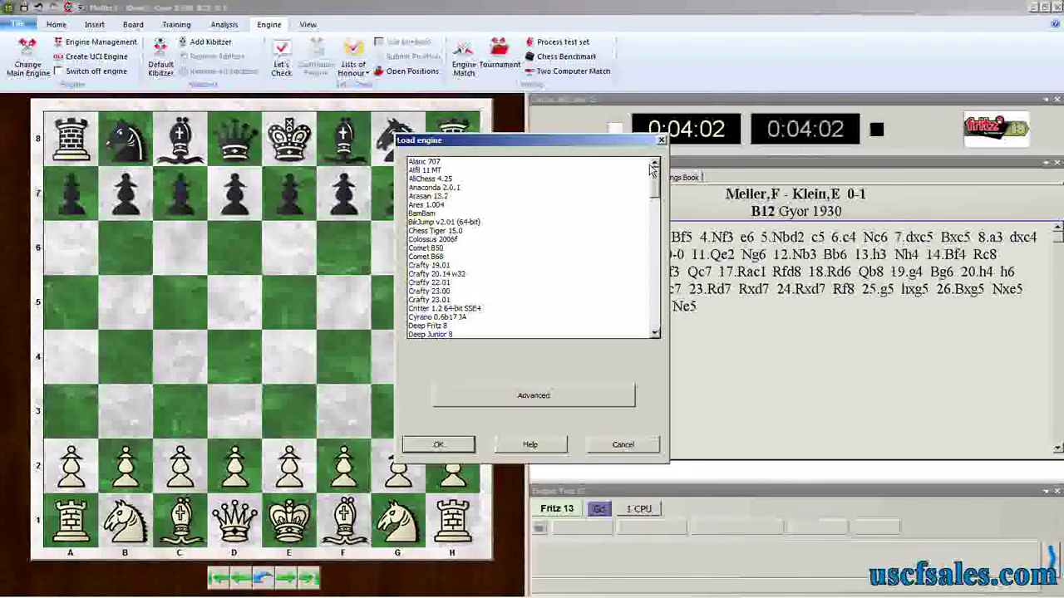
left_click(620, 444)
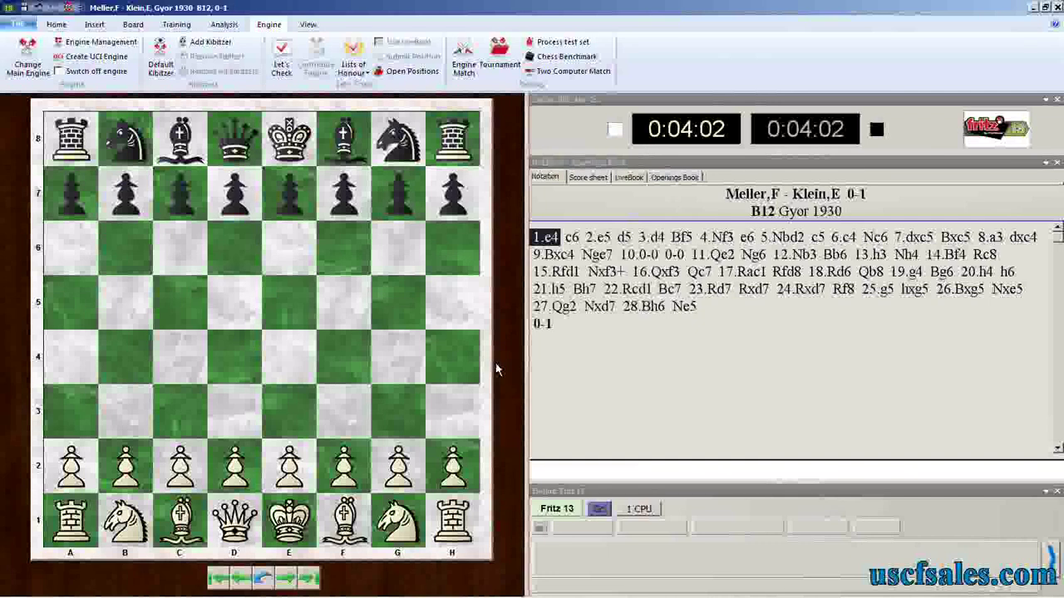
Move Crafty 19.01 to the inactive engines in Engine Management again, and leave the dialog without saving
left_click(100, 43)
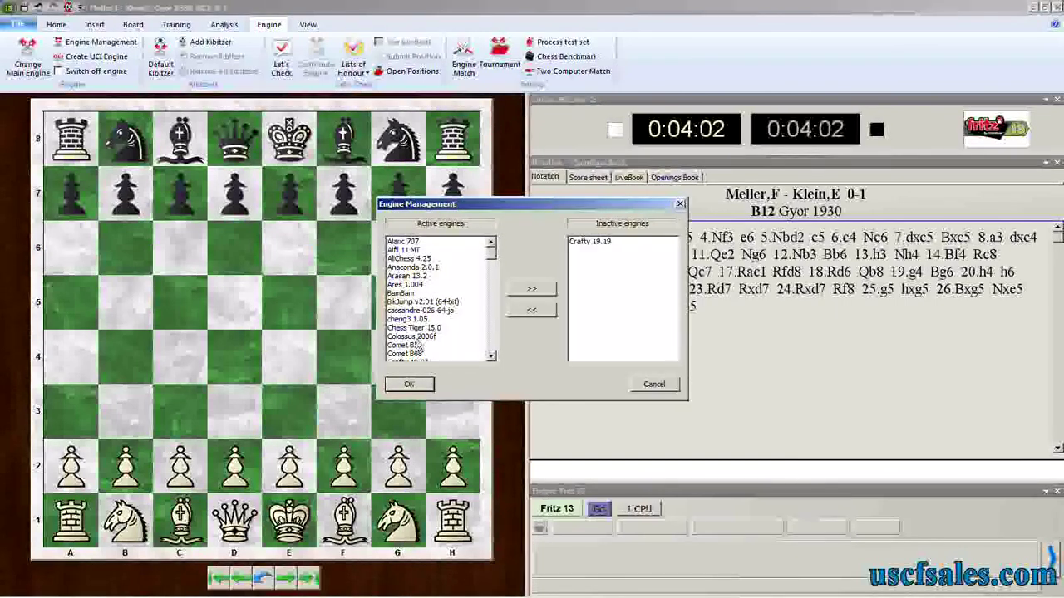
left_click(490, 356)
left_click(424, 356)
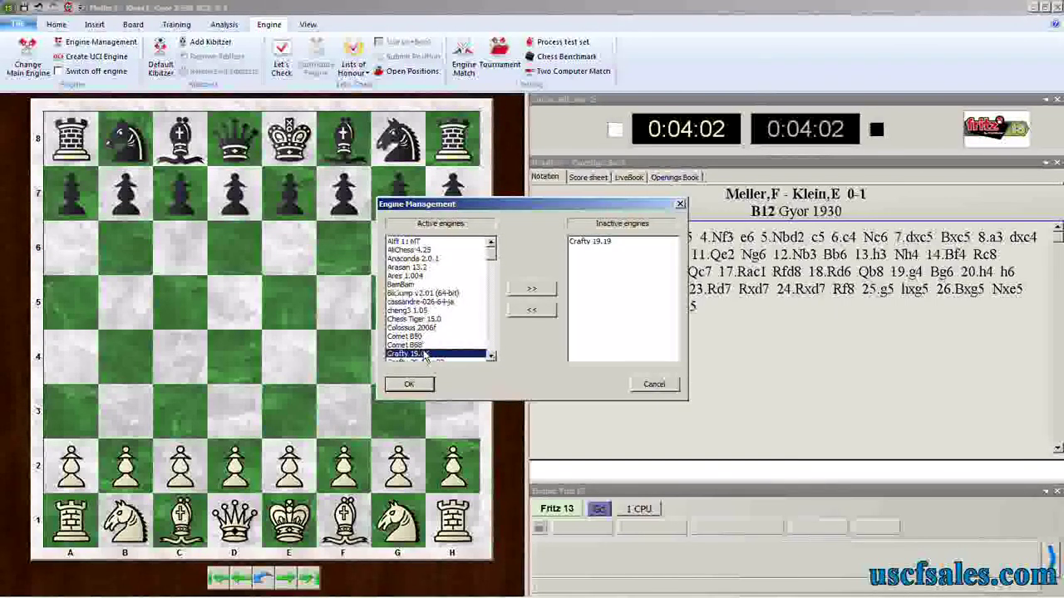
left_click(537, 291)
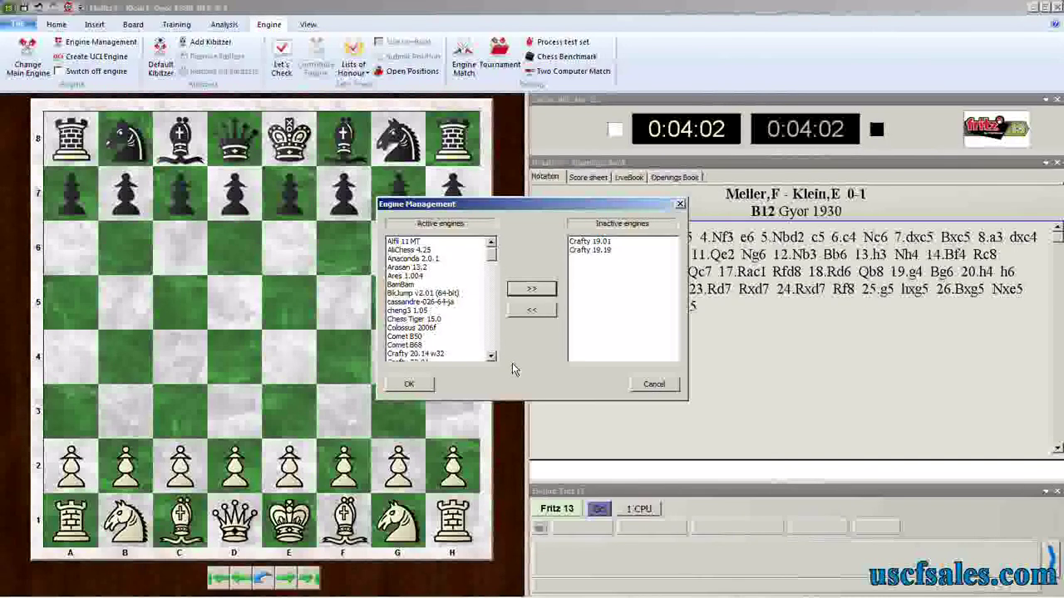
key("Escape")
Open the list of loadable engines to check the Crafty entries once more
key("F3")
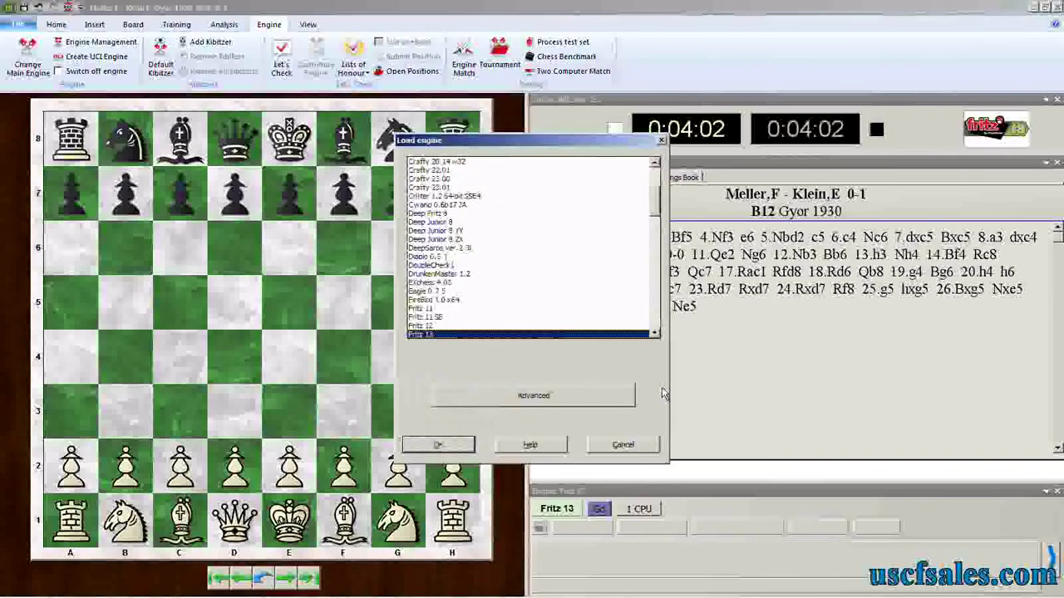